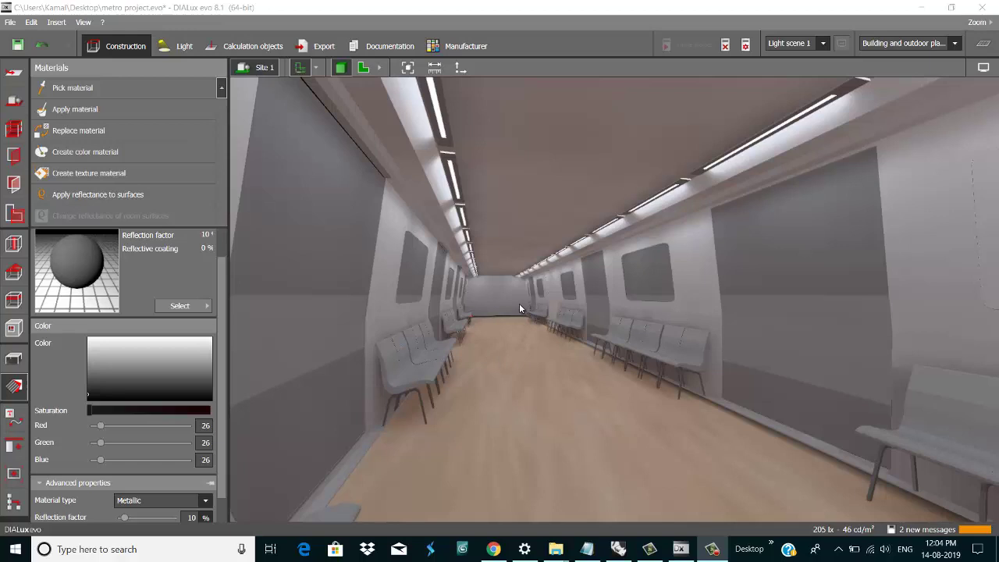
# Inside the carriage, sample a seat, the floor and a wall, loading white paint (RGB 239, 50% reflection).
pyautogui.scroll(-5, 624, 334)
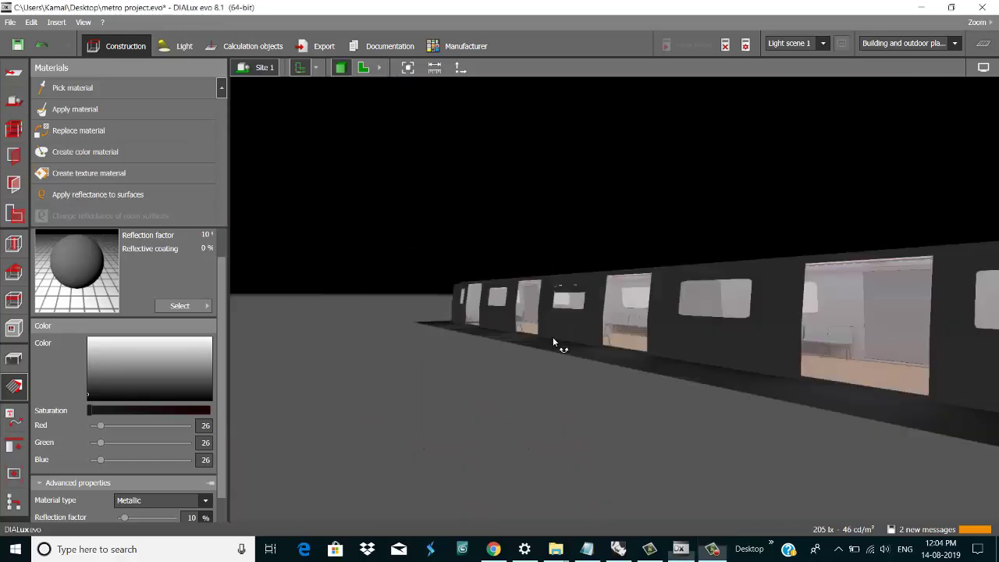
pyautogui.moveTo(581, 346)
pyautogui.mouseDown(button='middle')
pyautogui.moveTo(521, 335)
pyautogui.moveTo(567, 354)
pyautogui.mouseUp(button='middle')
pyautogui.scroll(5, 566, 353)
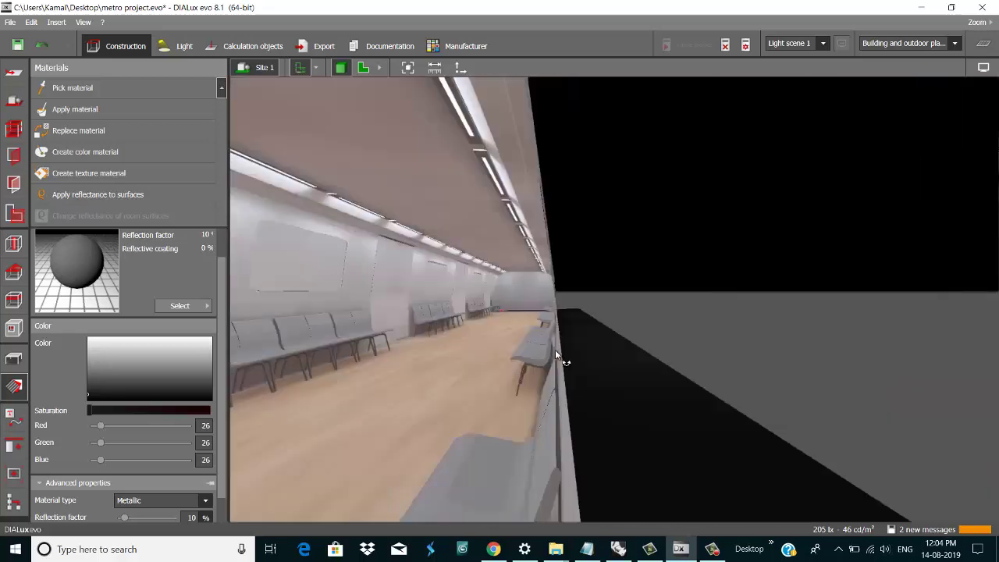
pyautogui.scroll(2, 565, 354)
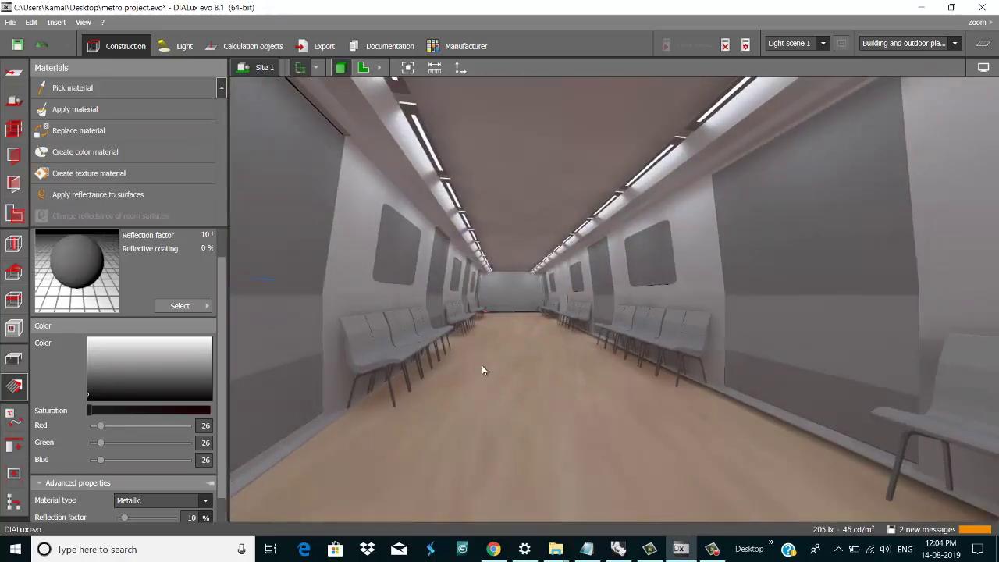
pyautogui.click(394, 351)
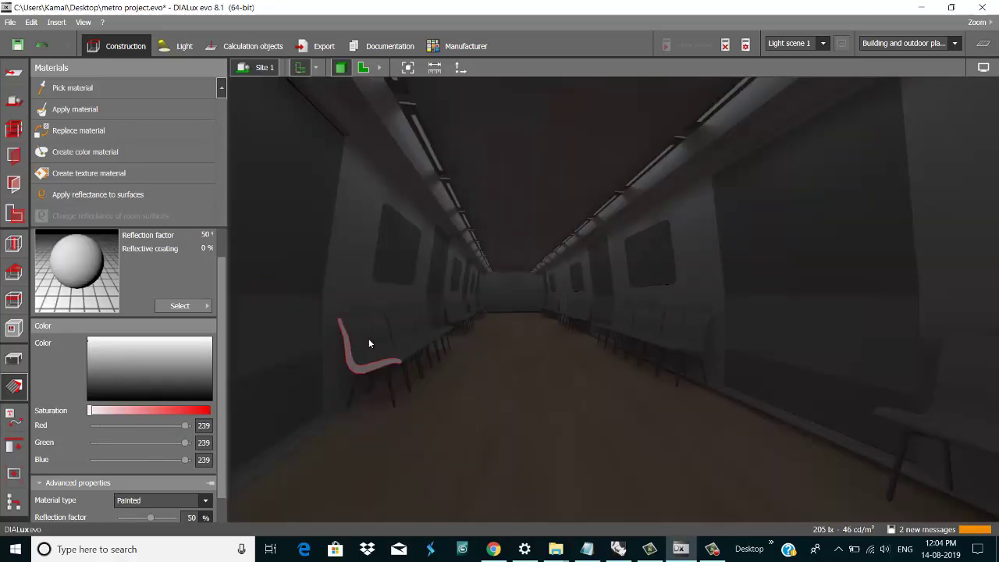
pyautogui.click(503, 370)
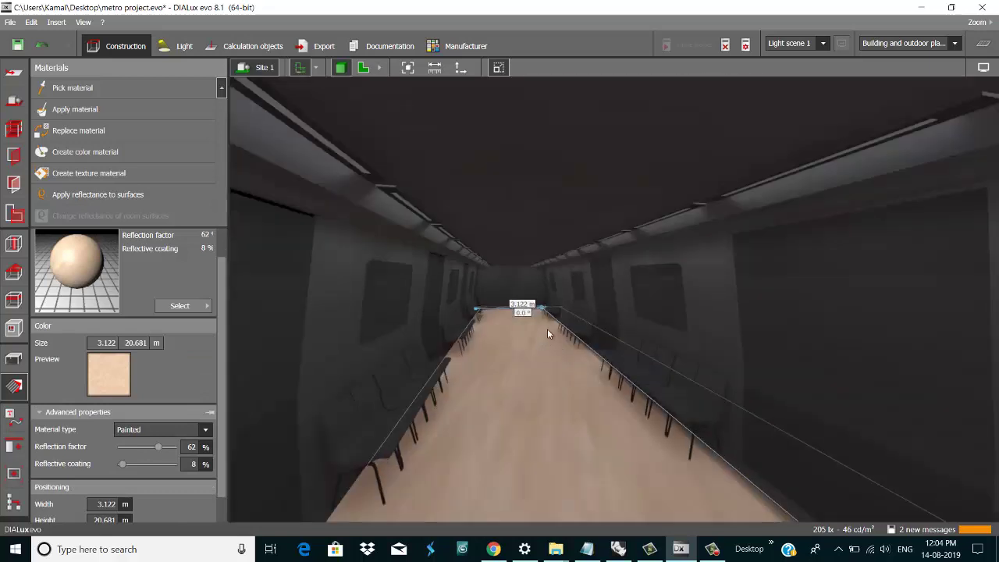
pyautogui.scroll(2, 547, 329)
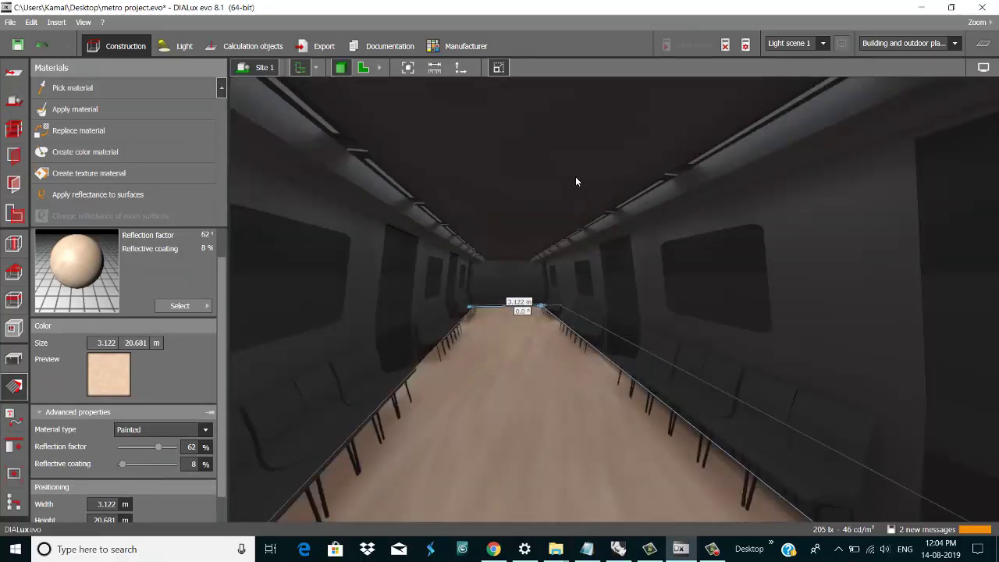
pyautogui.click(358, 384)
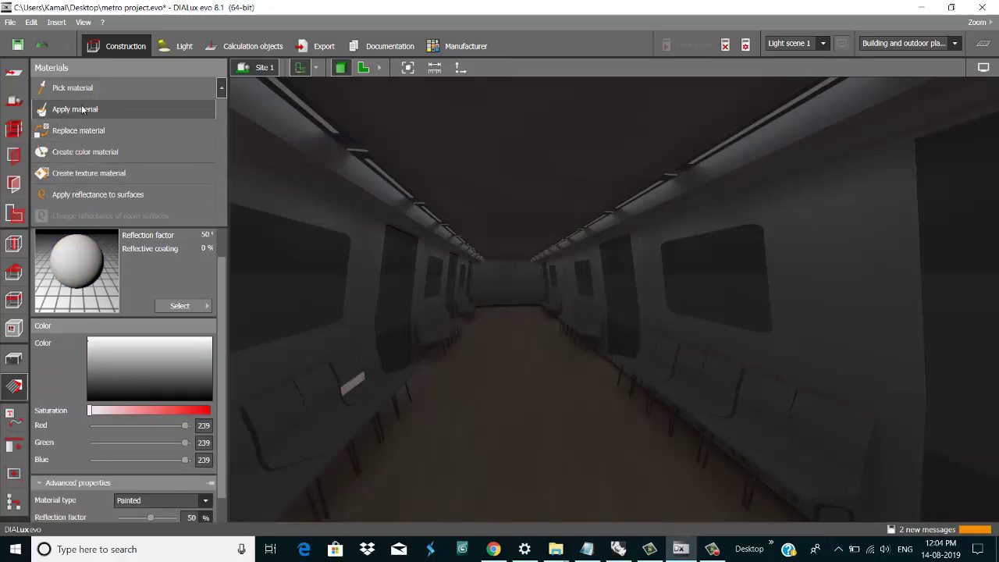
# Select all carriage seats under Furniture and objects, then return to the materials tool.
pyautogui.click(14, 358)
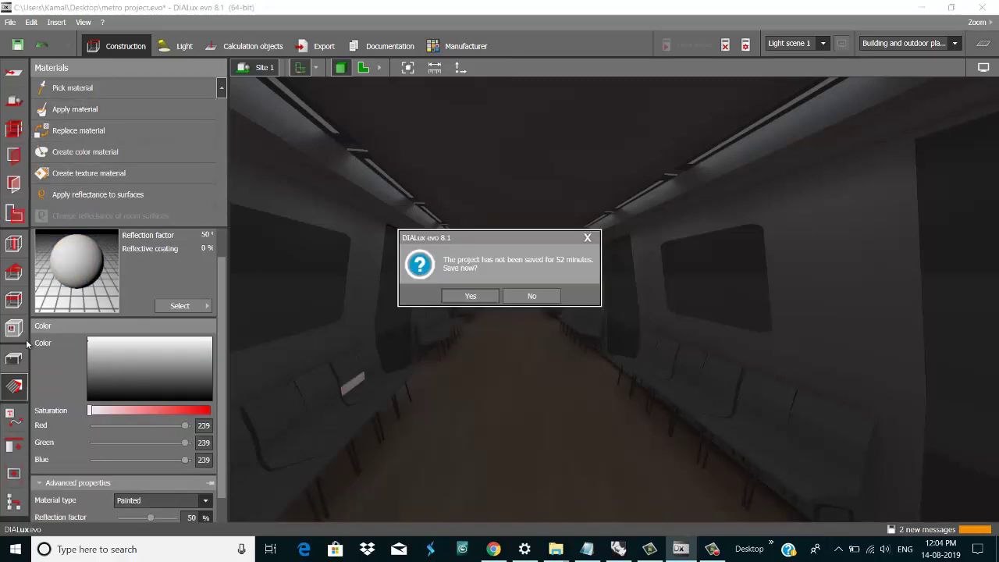
pyautogui.press('Return')
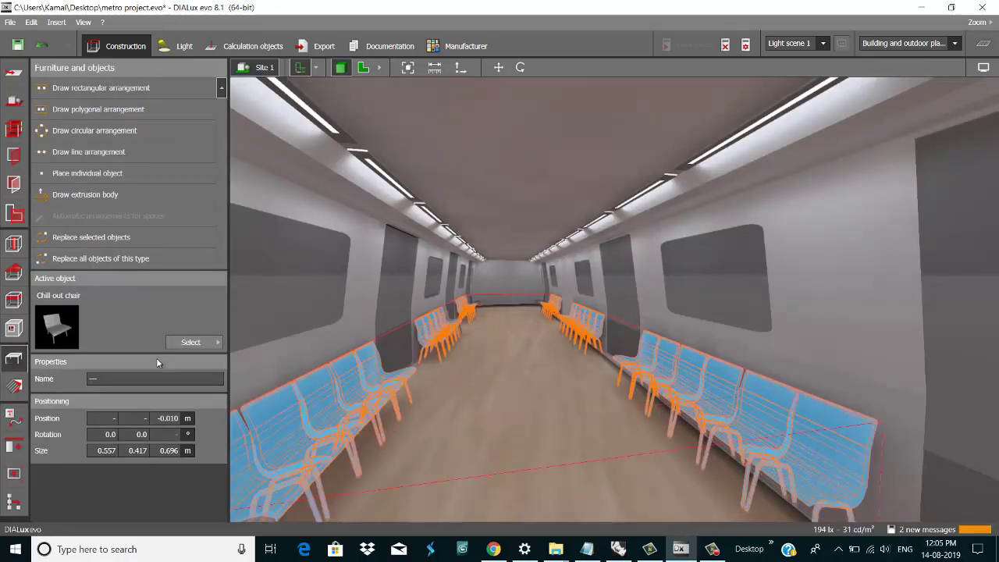
pyautogui.click(14, 387)
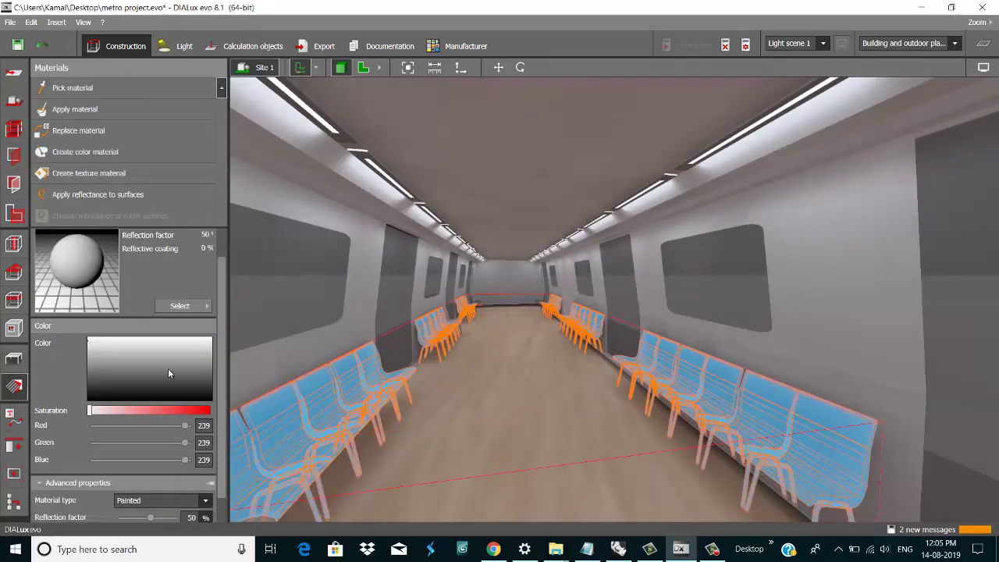
# Browse the texture material catalog down to the grey single-coloured carpet entry.
pyautogui.click(201, 306)
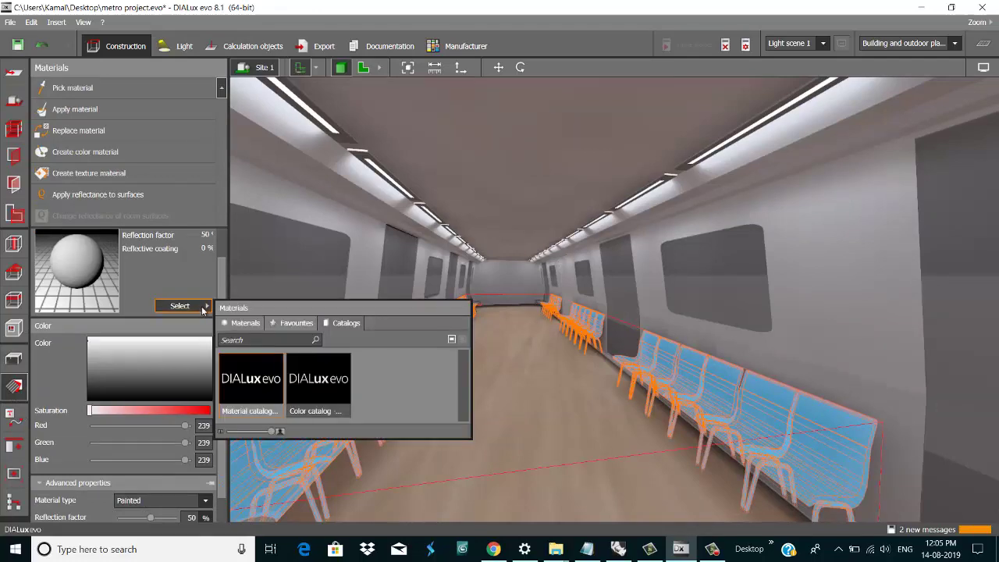
pyautogui.doubleClick(251, 382)
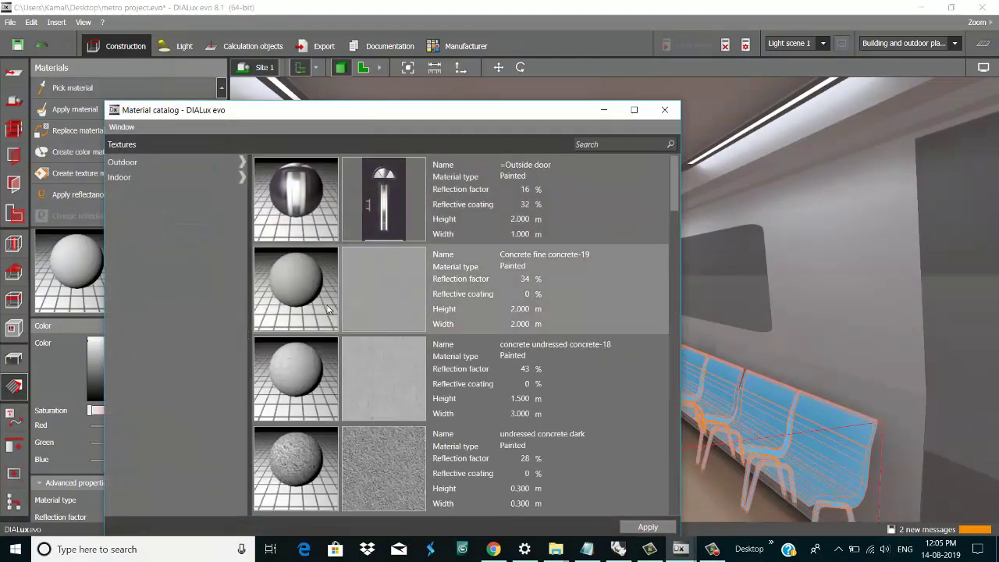
pyautogui.scroll(-3, 343, 281)
pyautogui.scroll(-3, 312, 320)
pyautogui.scroll(-3, 293, 345)
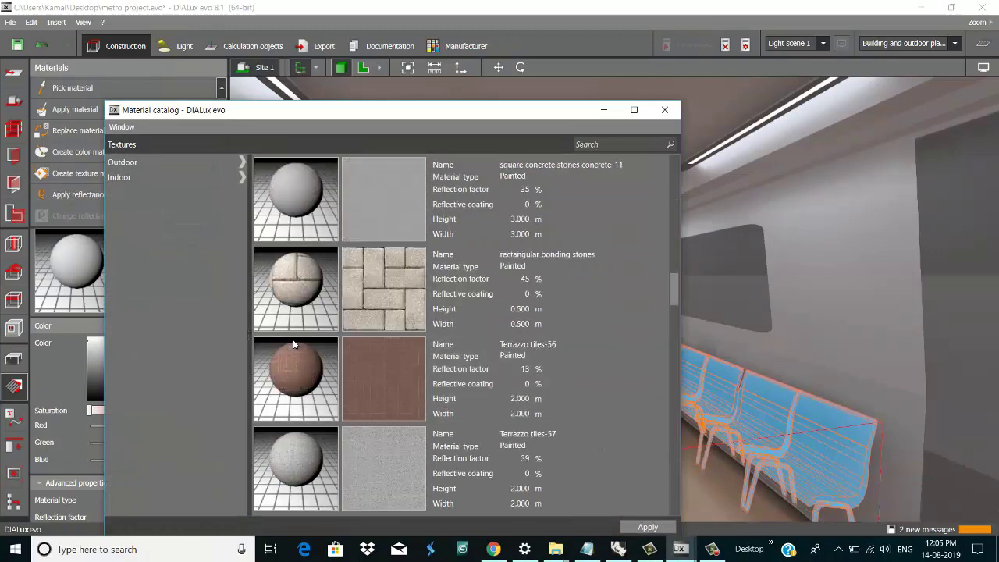
pyautogui.scroll(-3, 294, 344)
pyautogui.scroll(-3, 293, 344)
pyautogui.scroll(-3, 293, 344)
pyautogui.scroll(-3, 294, 344)
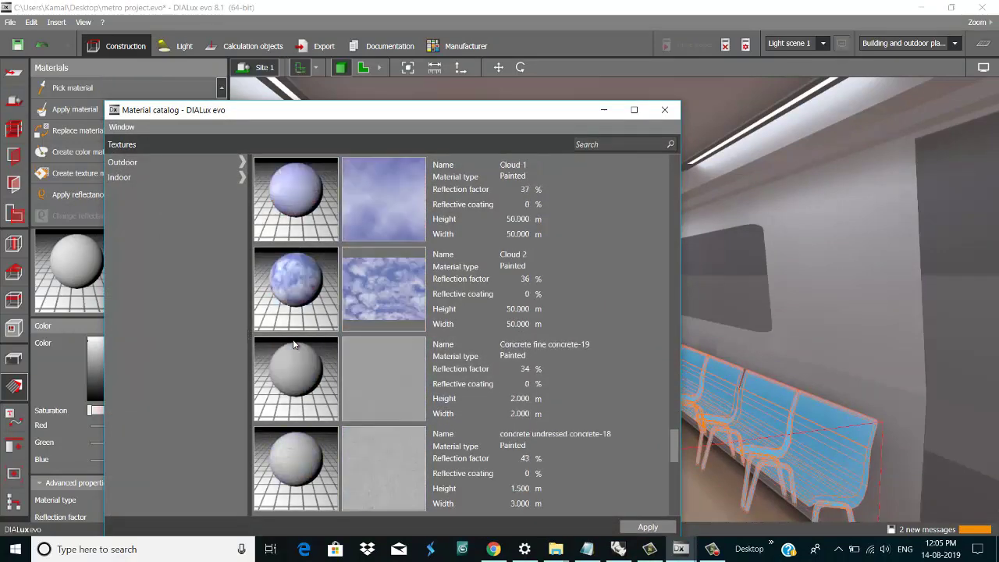
pyautogui.scroll(-3, 293, 344)
pyautogui.scroll(-3, 293, 344)
pyautogui.scroll(-3, 294, 344)
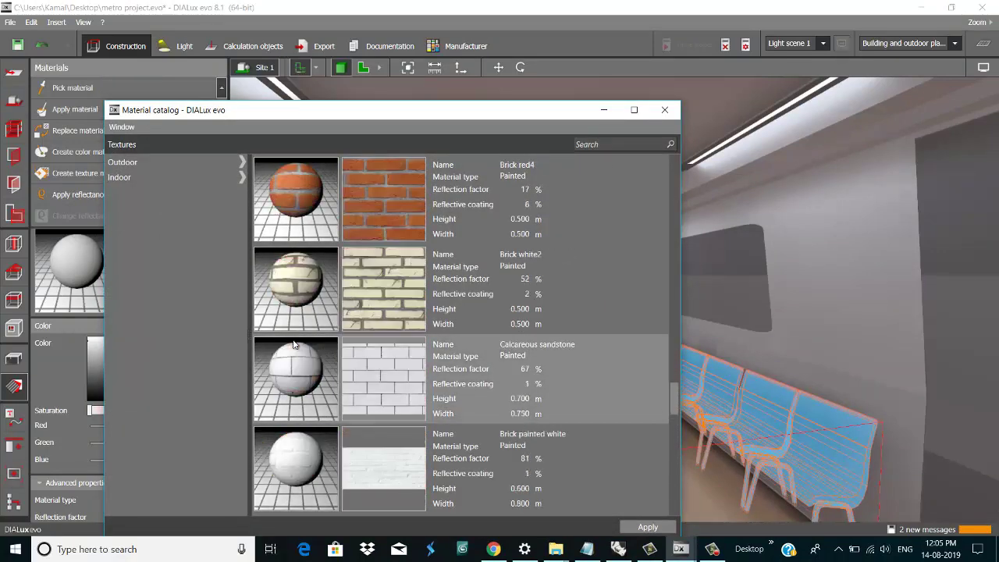
pyautogui.scroll(-3, 293, 344)
pyautogui.scroll(-3, 294, 344)
pyautogui.scroll(-3, 293, 344)
pyautogui.scroll(-3, 293, 344)
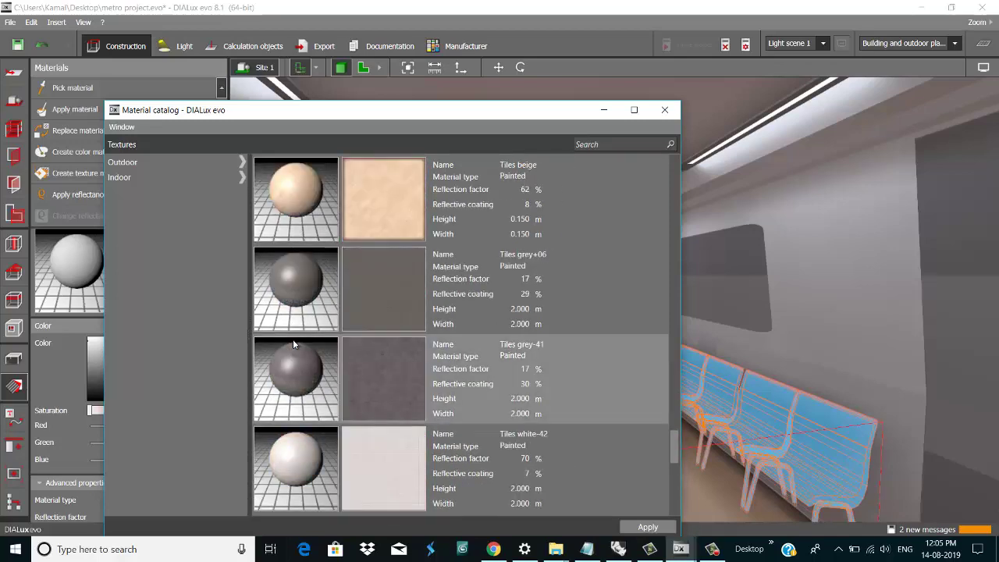
pyautogui.scroll(-3, 293, 344)
pyautogui.scroll(-3, 293, 344)
pyautogui.scroll(-3, 293, 344)
pyautogui.scroll(3, 294, 344)
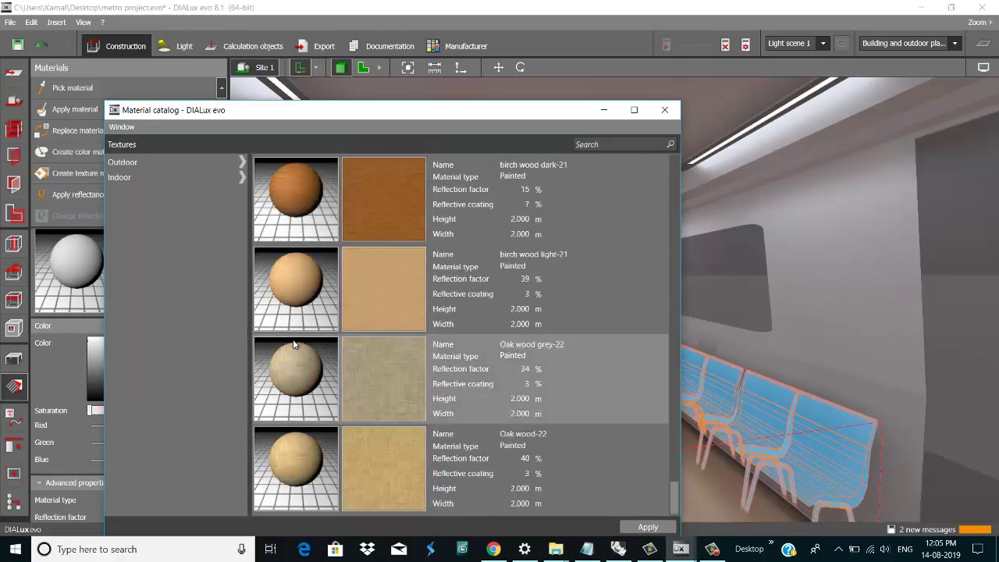
pyautogui.scroll(3, 293, 344)
pyautogui.scroll(3, 294, 344)
pyautogui.scroll(3, 293, 344)
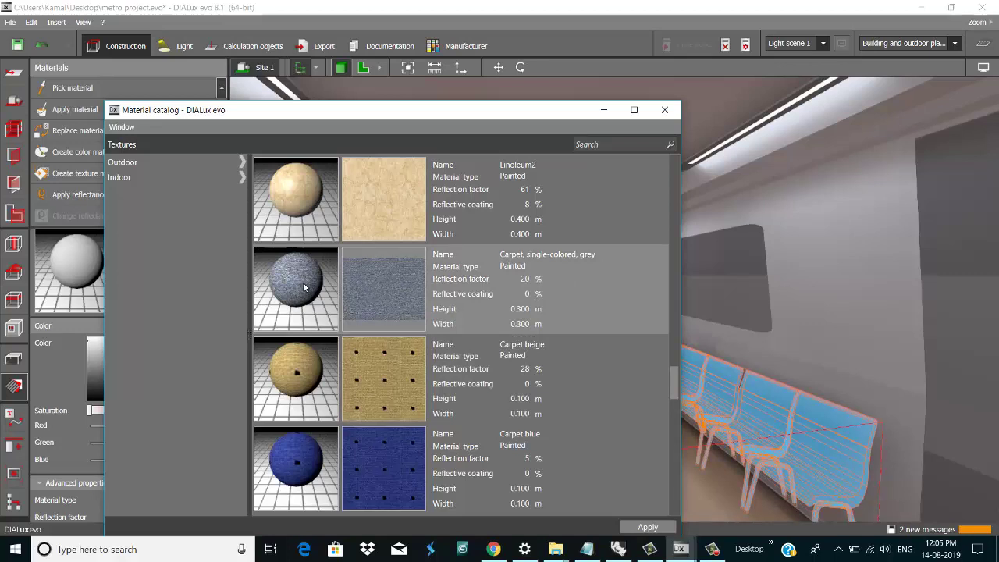
# Put the grey carpet texture on one seat, accepting that existing results become invalid.
pyautogui.moveTo(769, 439); pyautogui.dragTo(765, 429)
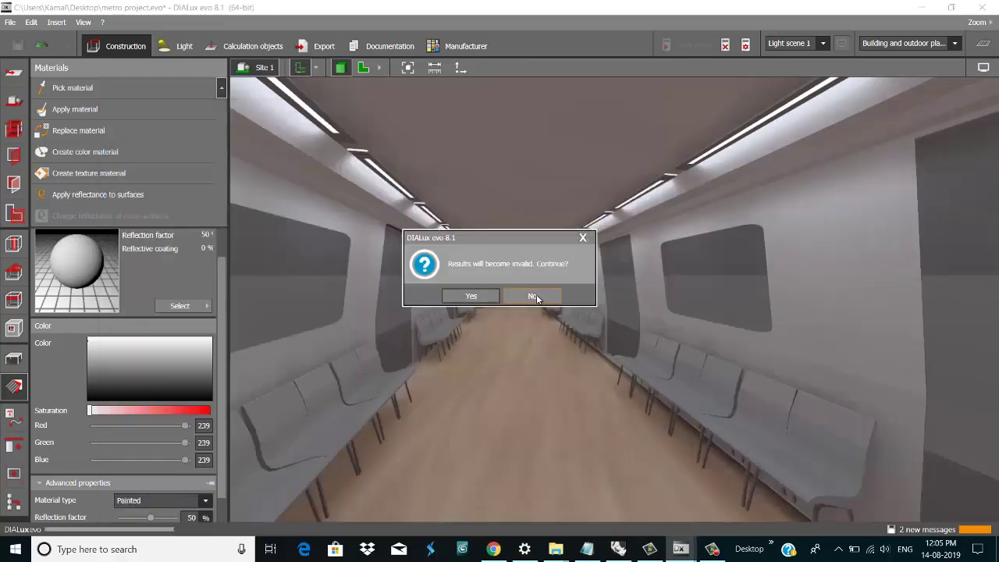
pyautogui.click(490, 297)
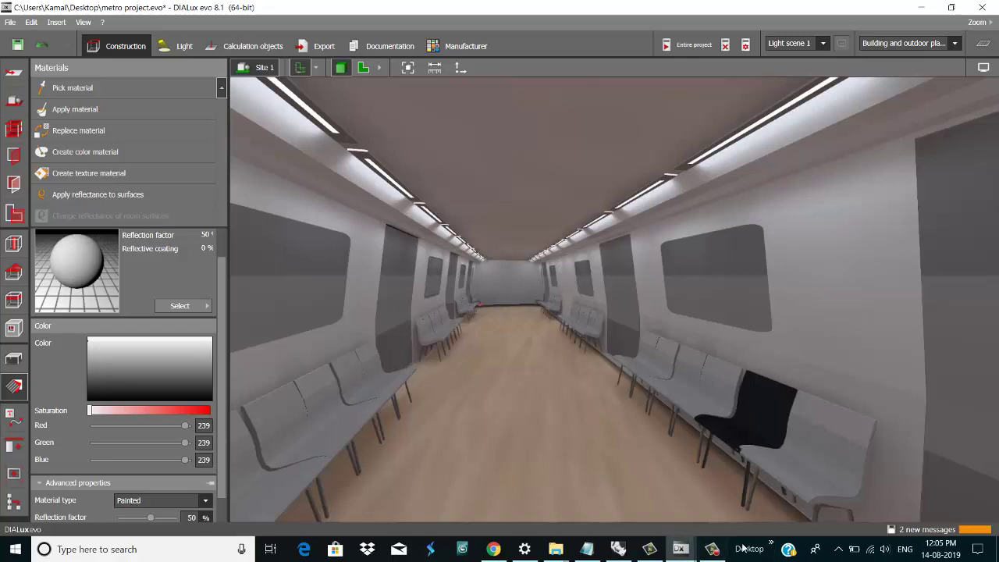
# Fit the metro model in view, zoom back into the carriage, and reactivate the materials tool.
pyautogui.click(713, 549)
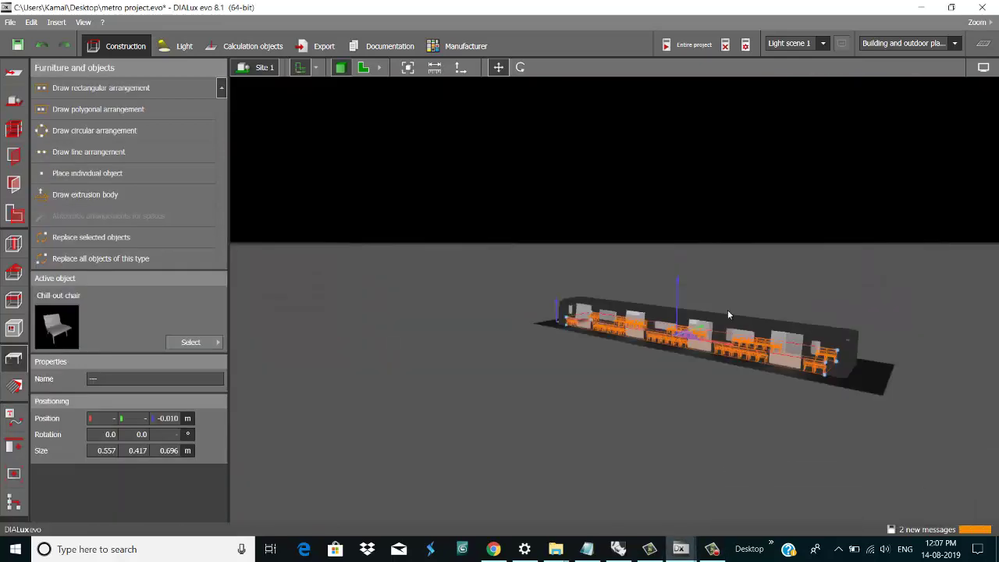
pyautogui.click(407, 68)
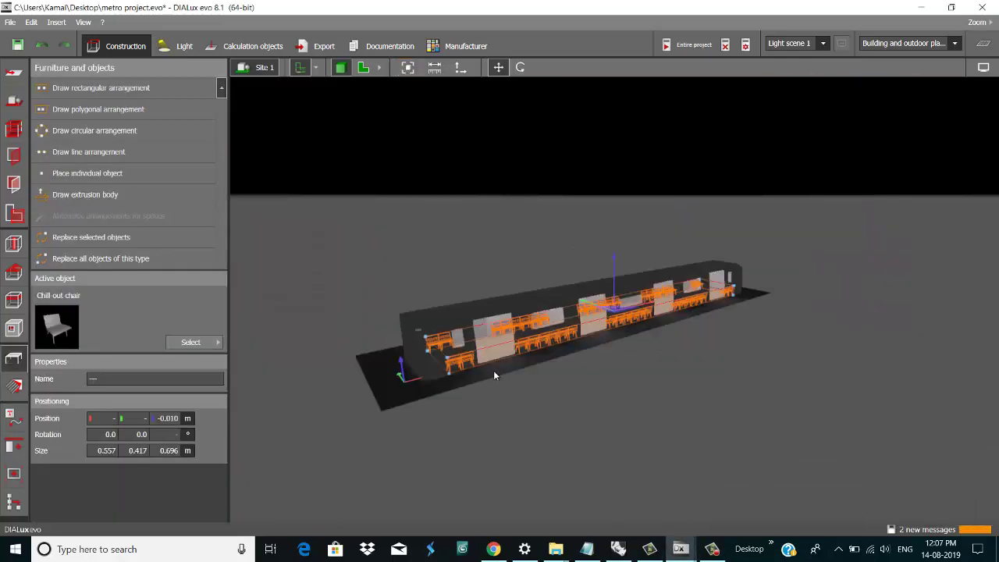
pyautogui.scroll(5, 496, 371)
pyautogui.scroll(3, 404, 317)
pyautogui.scroll(3, 419, 323)
pyautogui.scroll(3, 419, 323)
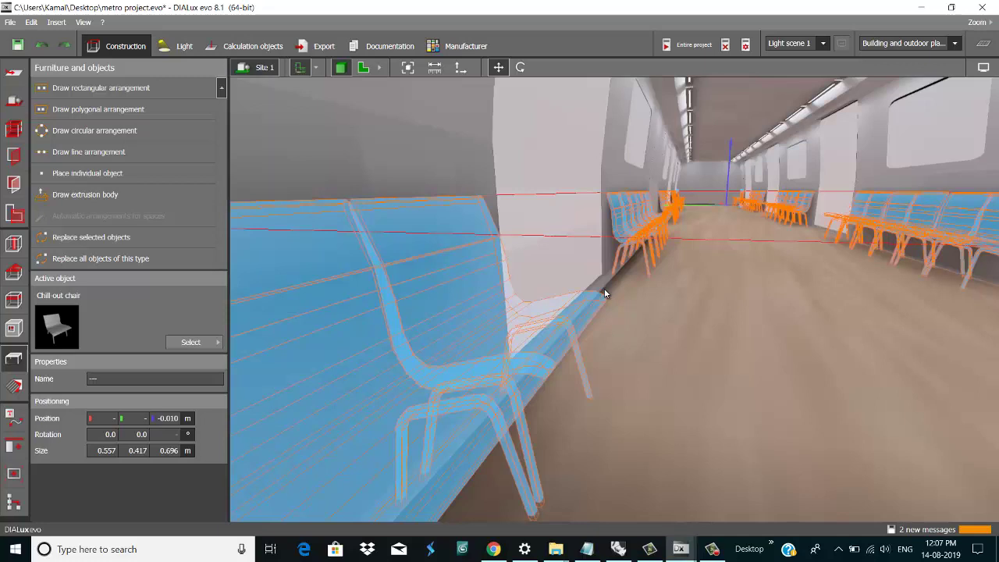
pyautogui.scroll(-2, 604, 289)
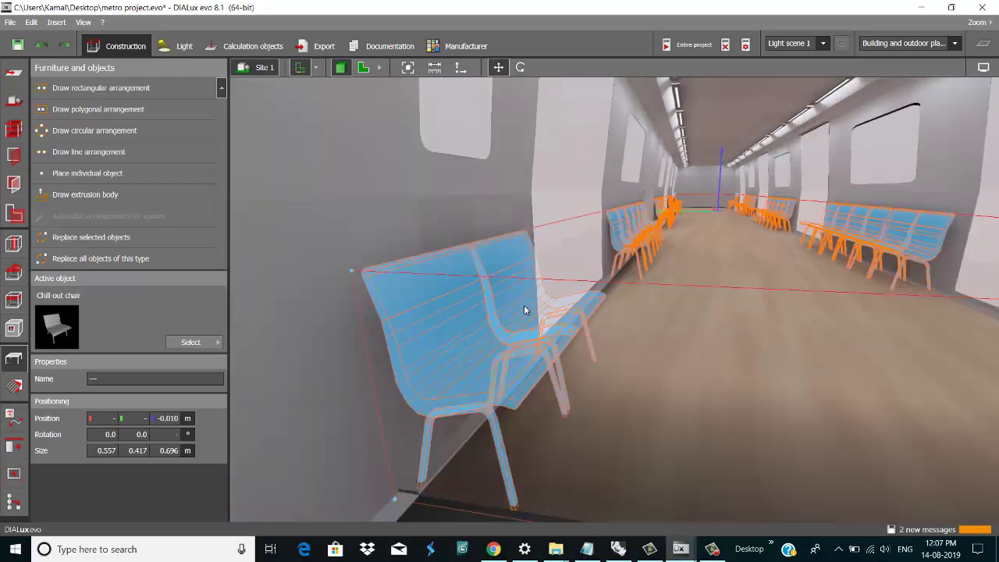
pyautogui.click(14, 387)
# Take the Carpet beige texture from the material catalog as the active material.
pyautogui.click(203, 311)
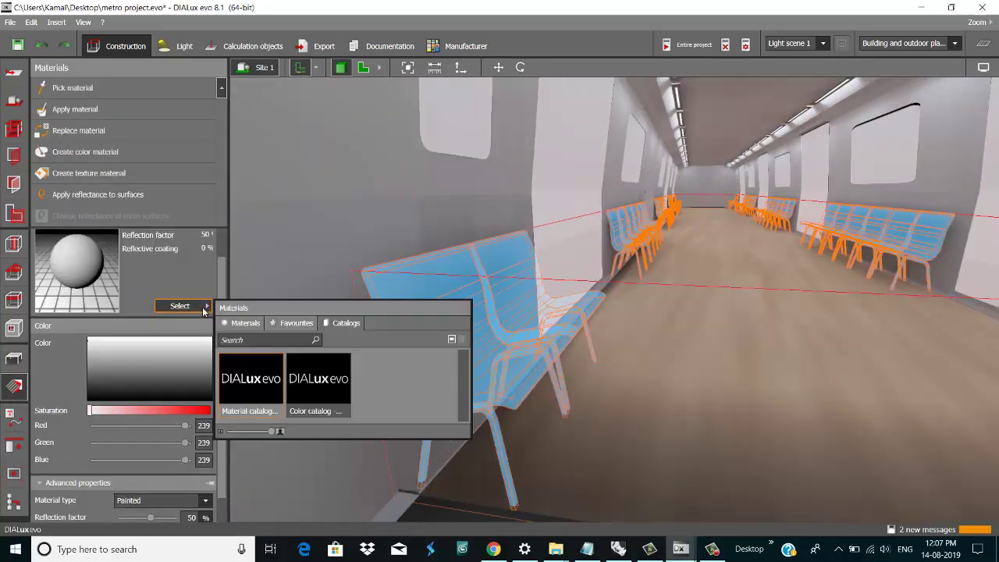
pyautogui.click(289, 392)
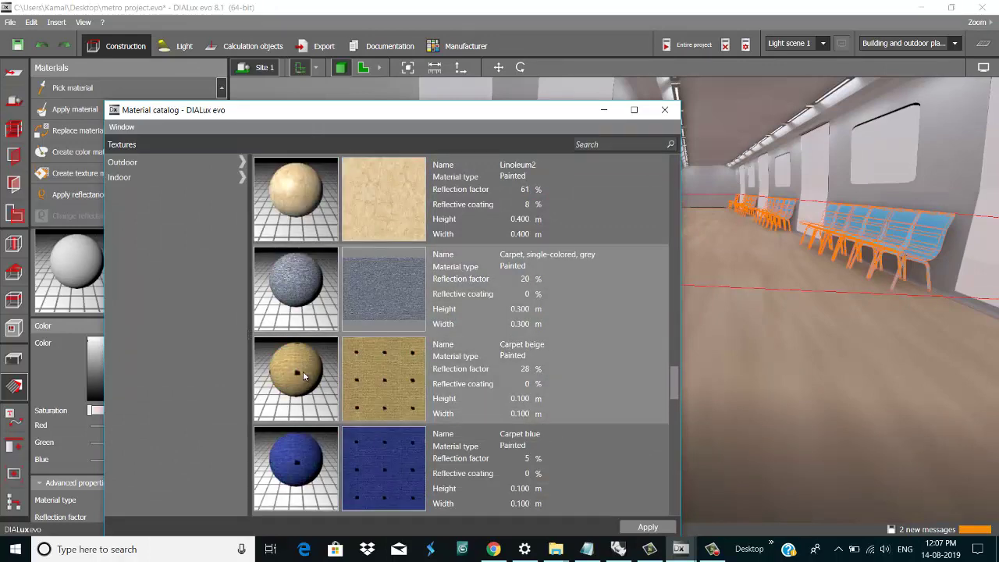
pyautogui.click(911, 243)
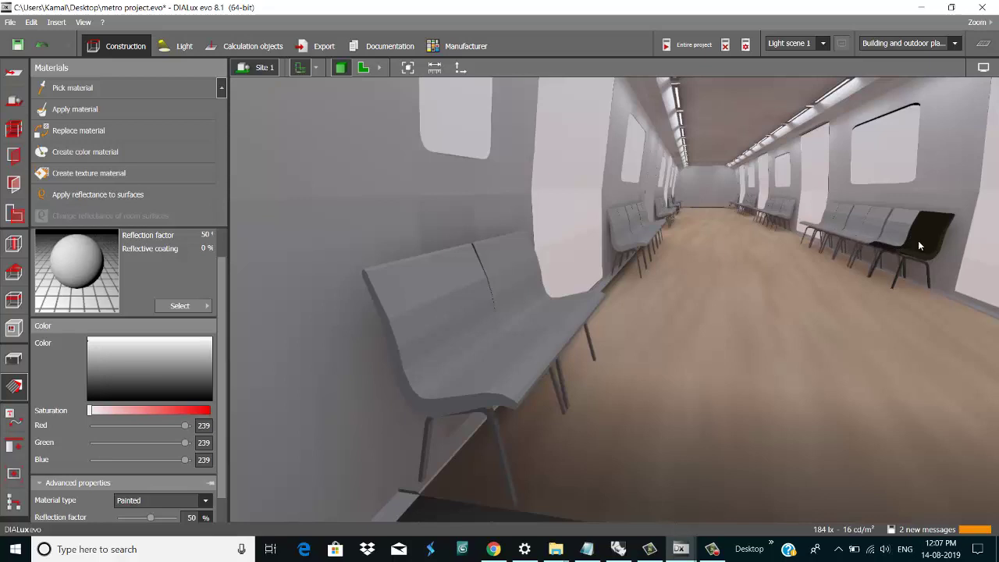
pyautogui.click(75, 109)
pyautogui.click(888, 260)
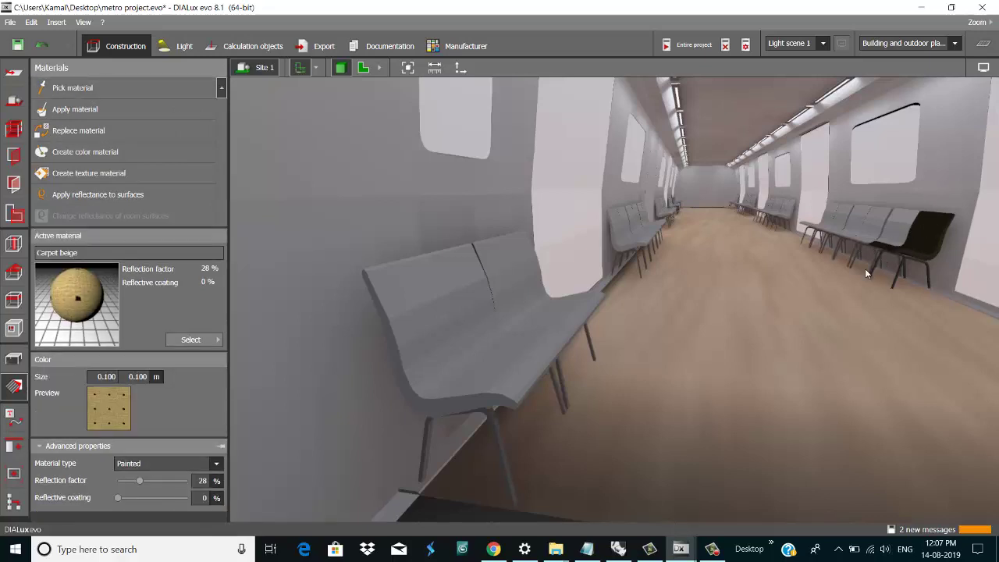
# Apply Carpet beige to the bench seat segments, backrest and the other bench parts.
pyautogui.scroll(3, 860, 277)
pyautogui.scroll(2, 925, 291)
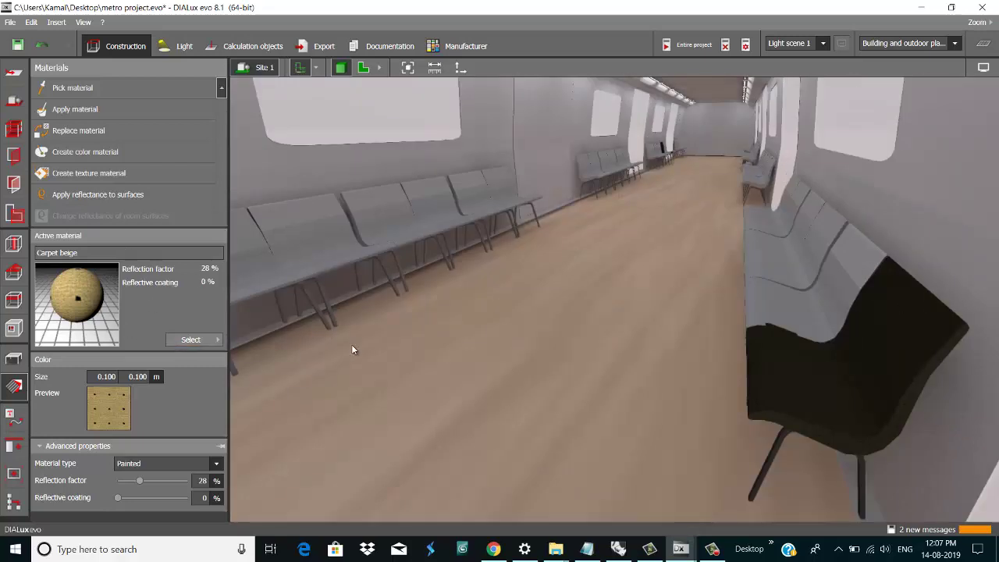
pyautogui.click(787, 316)
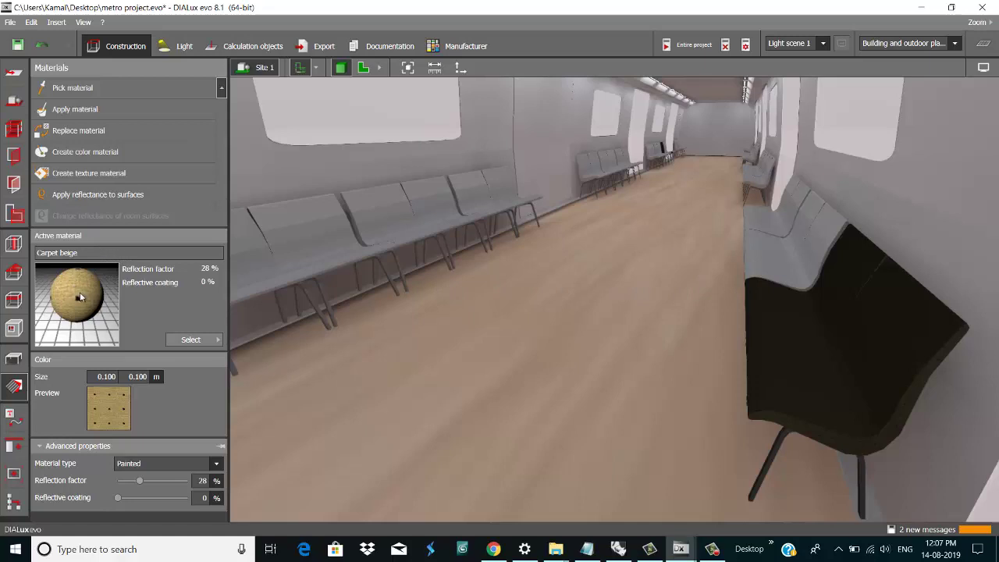
pyautogui.click(780, 261)
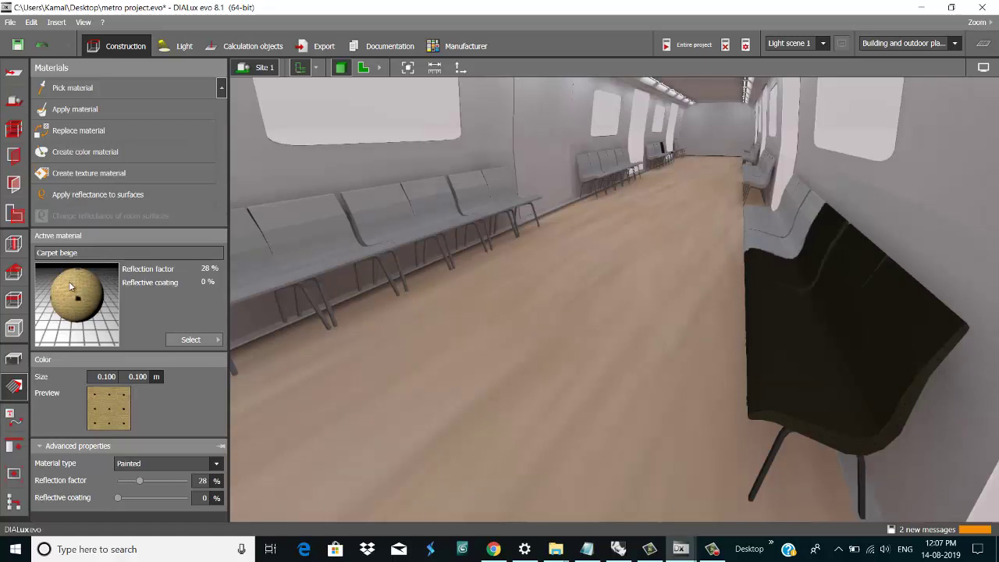
pyautogui.click(806, 228)
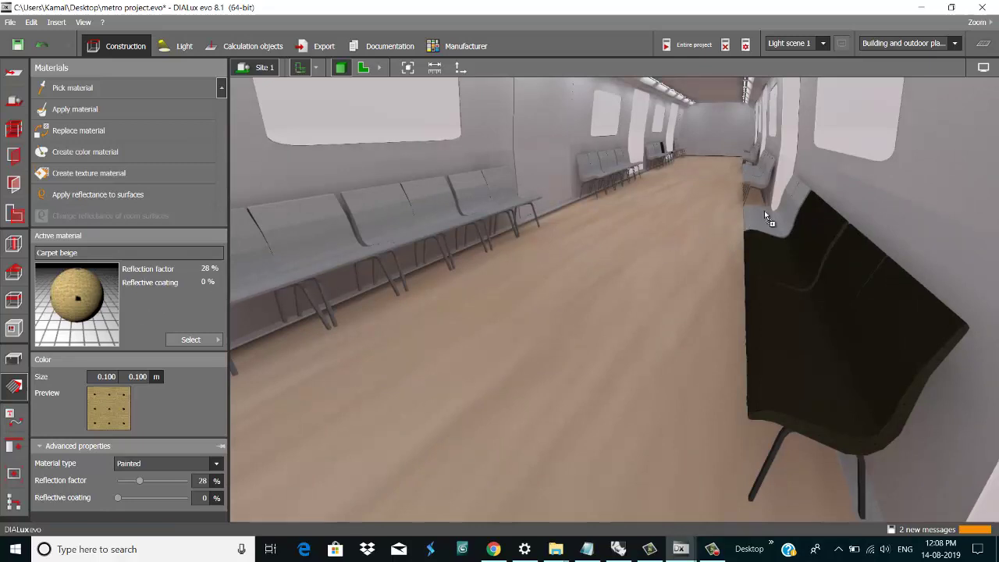
pyautogui.click(786, 224)
pyautogui.click(772, 211)
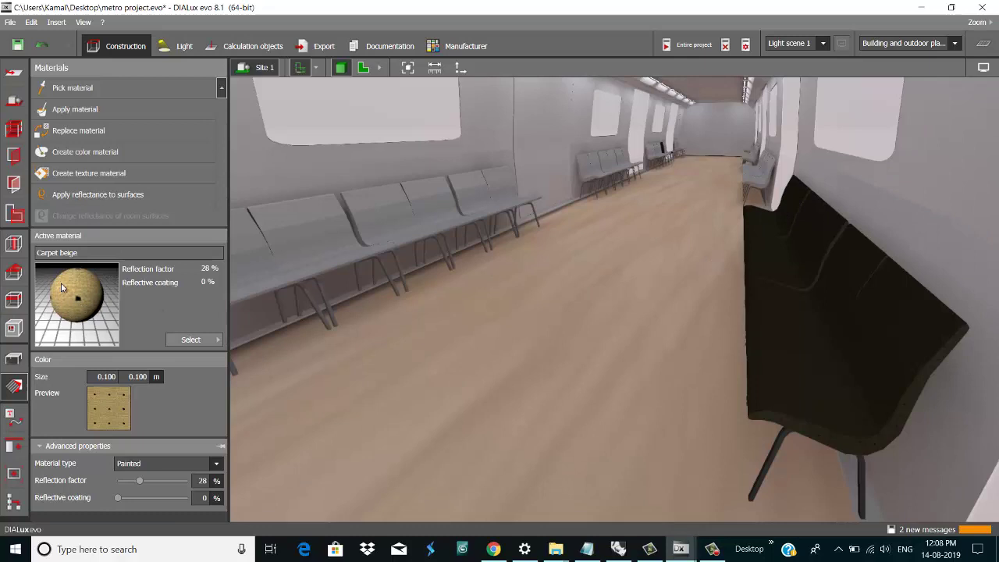
pyautogui.click(711, 549)
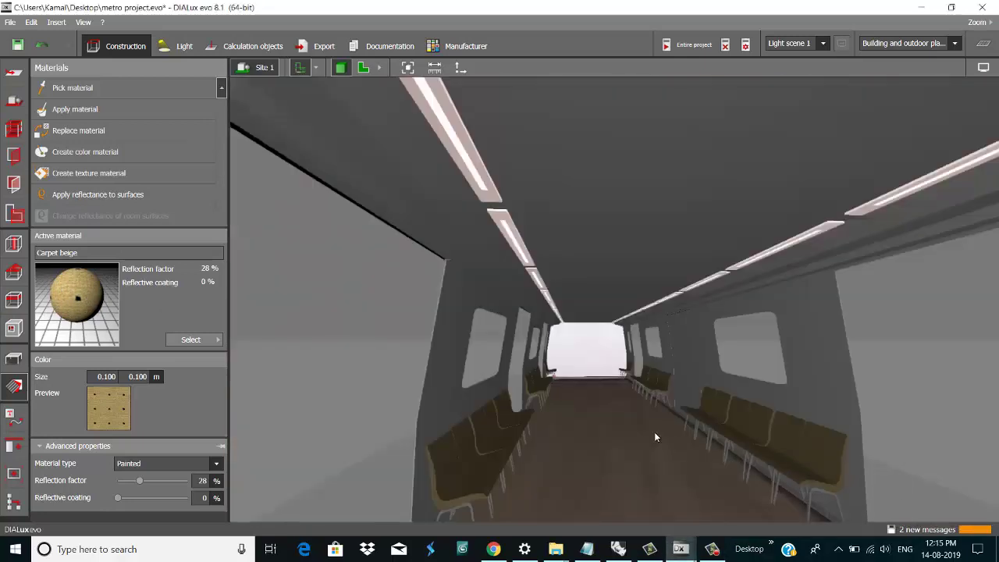
pyautogui.moveTo(606, 401); pyautogui.dragTo(482, 481)
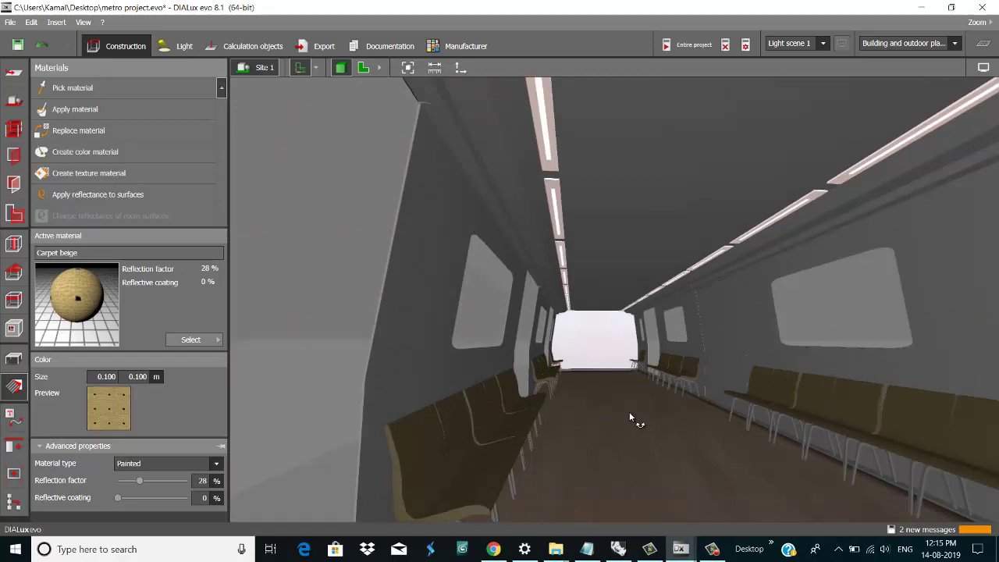
pyautogui.moveTo(629, 411)
pyautogui.mouseDown()
pyautogui.moveTo(654, 416)
pyautogui.moveTo(645, 413)
pyautogui.mouseUp()
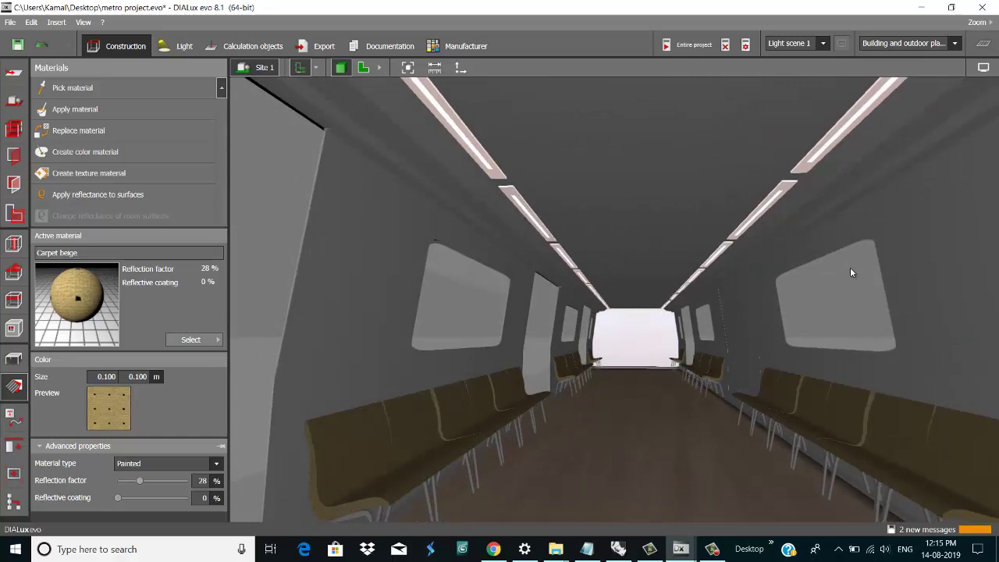
pyautogui.moveTo(592, 206)
pyautogui.mouseDown()
pyautogui.moveTo(651, 335)
pyautogui.moveTo(767, 364)
pyautogui.moveTo(632, 358)
pyautogui.mouseUp()
pyautogui.scroll(1, 631, 353)
pyautogui.scroll(1, 633, 352)
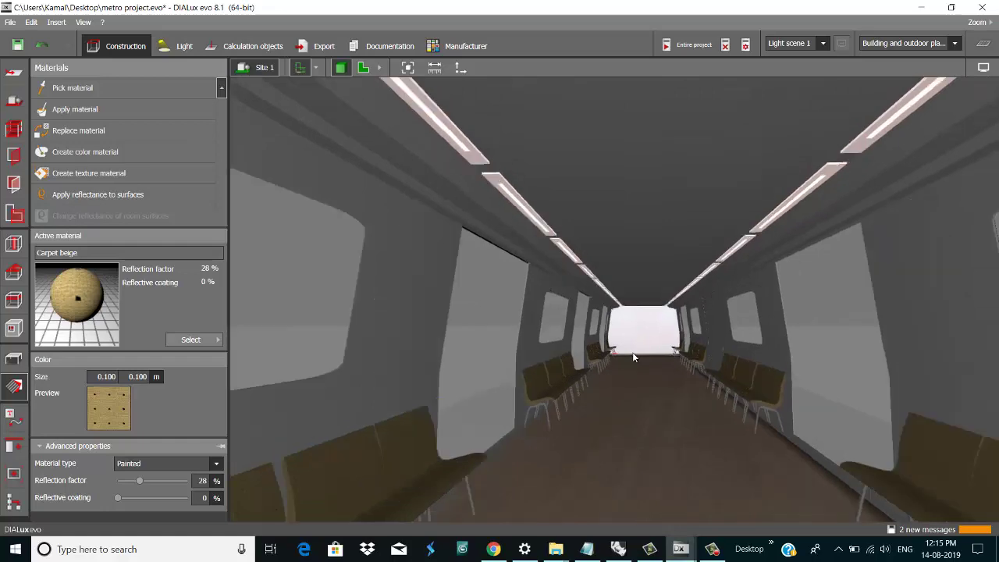
pyautogui.scroll(2, 633, 353)
pyautogui.scroll(1, 634, 359)
pyautogui.scroll(1, 631, 359)
pyautogui.scroll(-2, 628, 361)
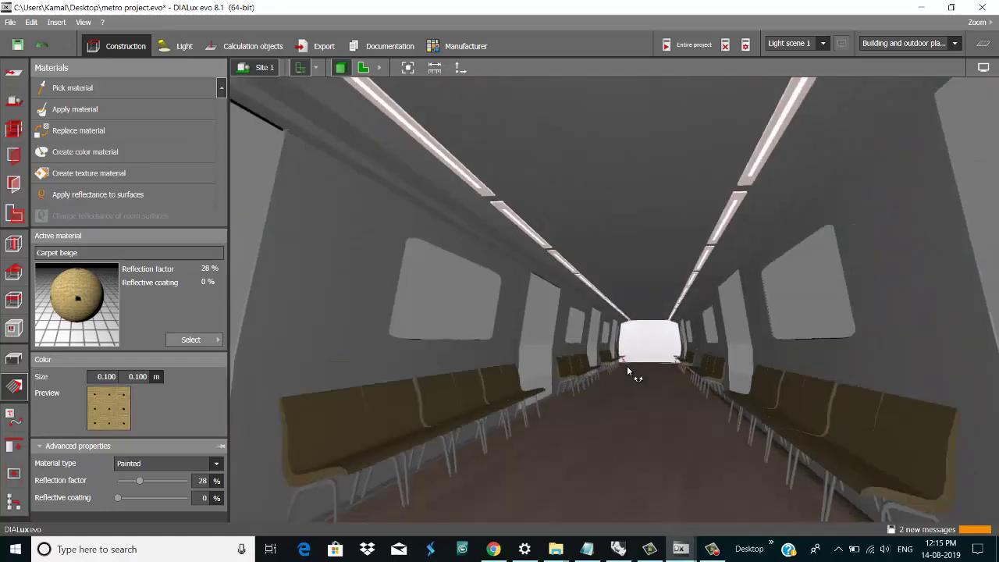
pyautogui.moveTo(627, 366); pyautogui.dragTo(672, 231)
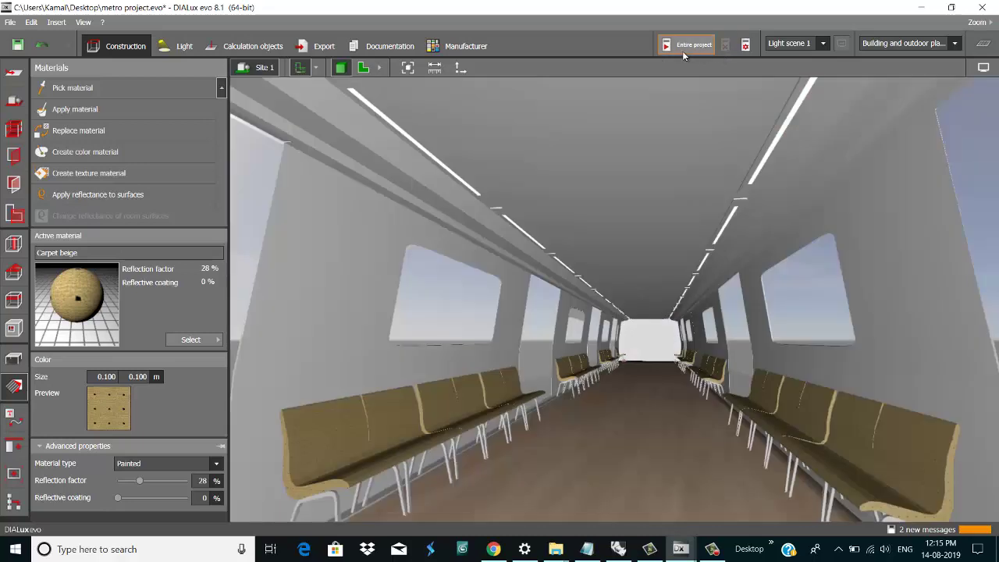
# Calculate lighting for the entire project, then return to the rendered carriage view and orbit it.
pyautogui.click(682, 49)
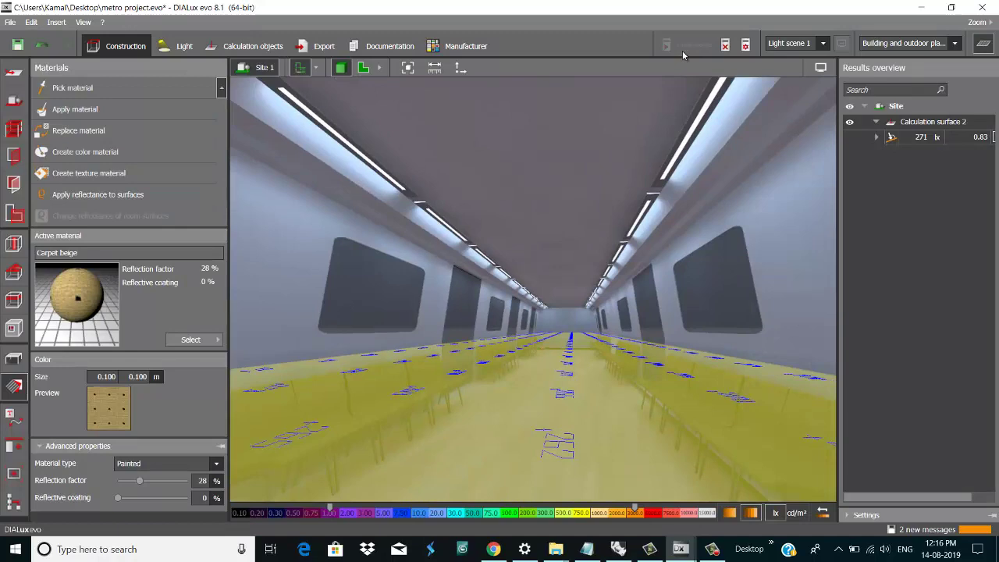
pyautogui.click(987, 44)
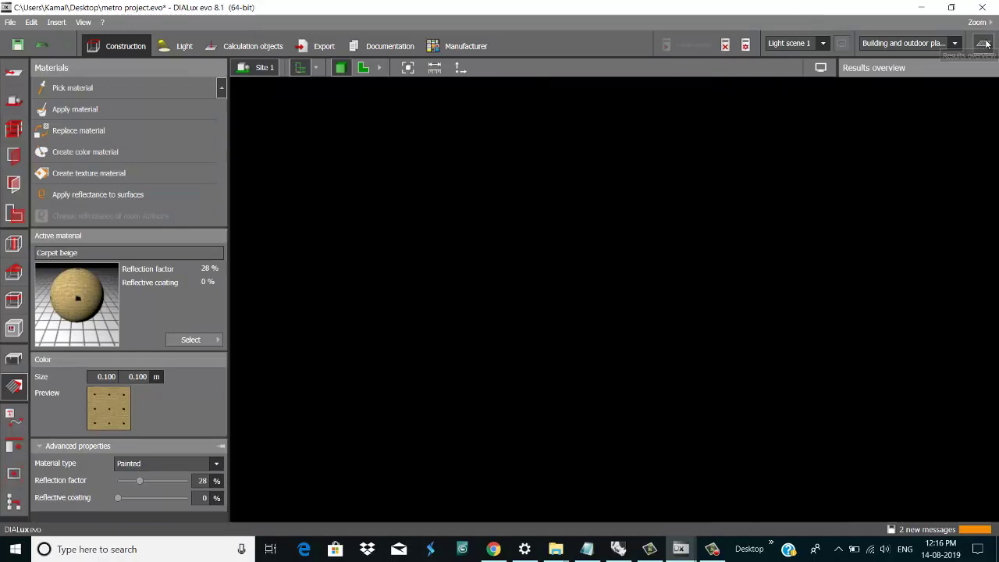
pyautogui.moveTo(620, 345); pyautogui.dragTo(624, 349)
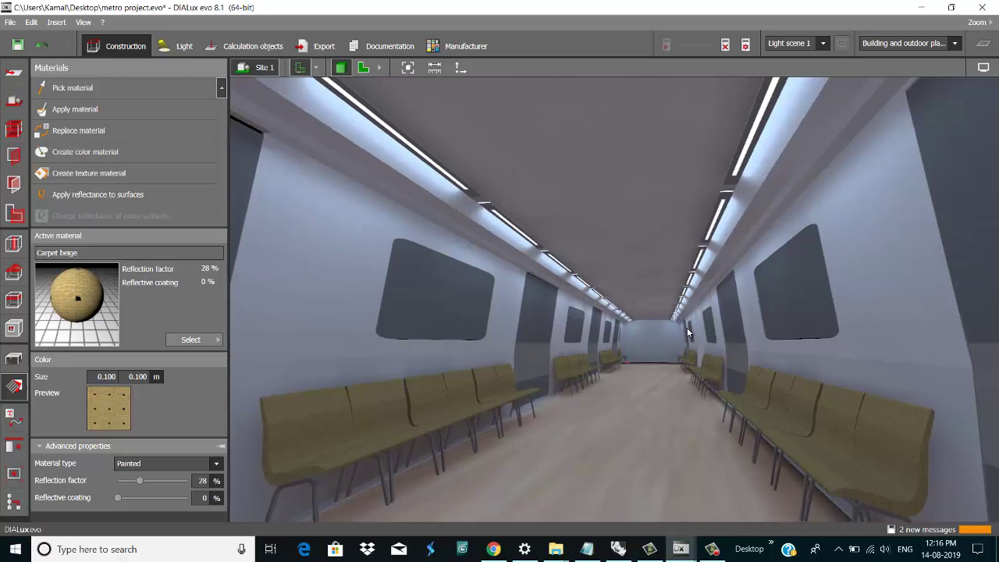
# Show the false-colour results and zoom in on the floor surface reading 271 lx, uniformity 0.83.
pyautogui.click(983, 43)
pyautogui.moveTo(561, 324); pyautogui.dragTo(565, 412)
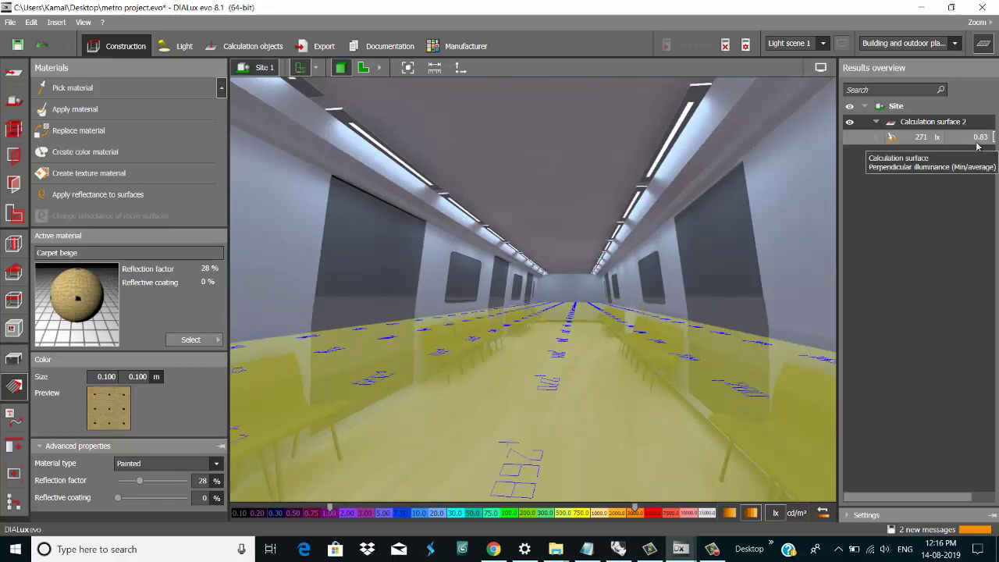
pyautogui.scroll(5, 599, 312)
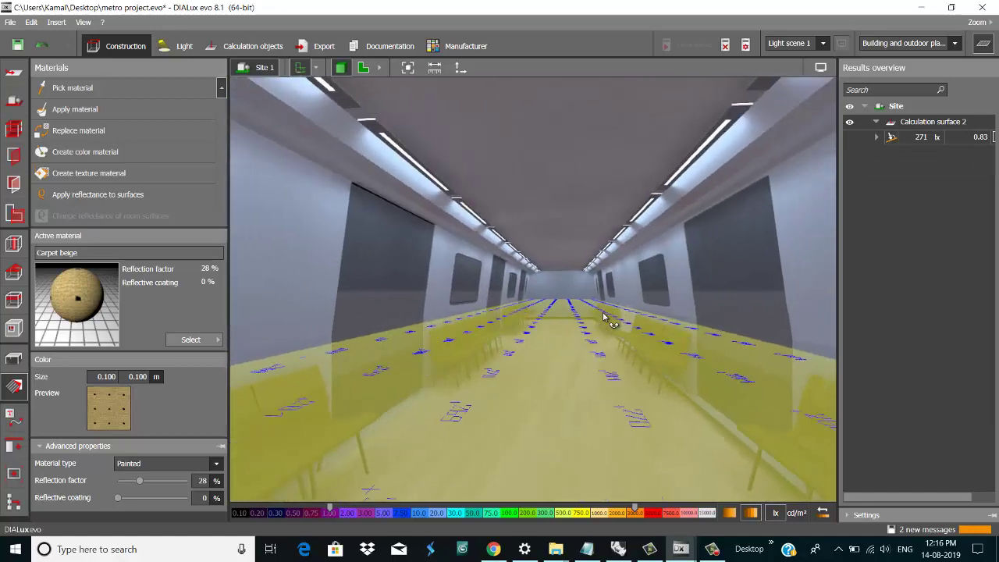
pyautogui.scroll(2, 605, 320)
pyautogui.scroll(1, 606, 320)
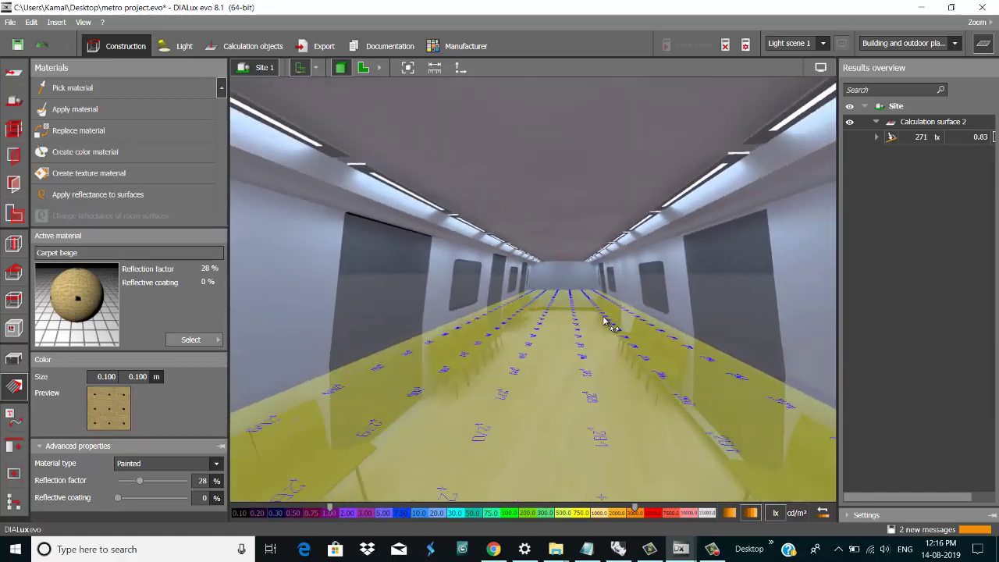
pyautogui.scroll(2, 605, 320)
pyautogui.scroll(1, 605, 319)
pyautogui.scroll(2, 605, 319)
pyautogui.scroll(1, 605, 319)
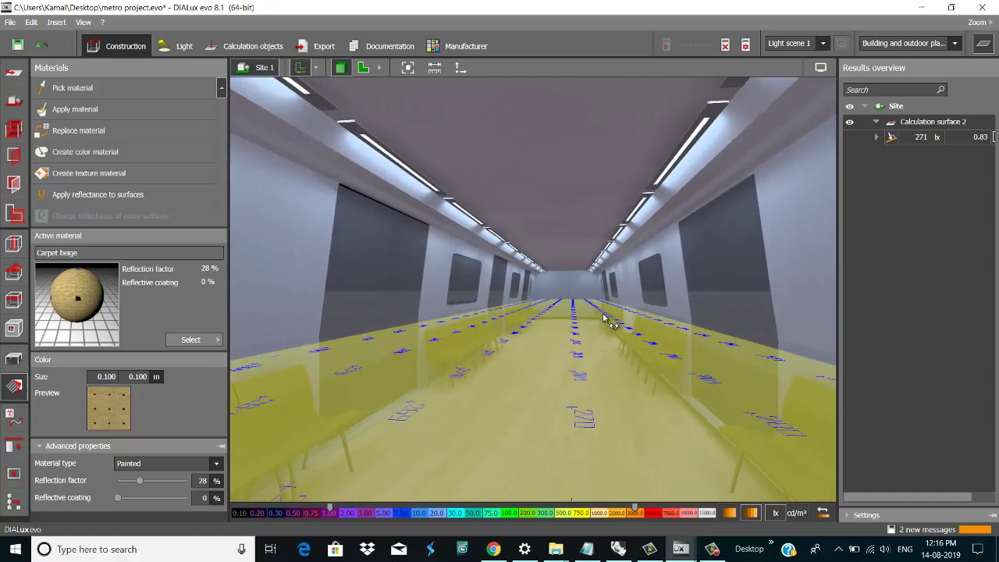
pyautogui.scroll(1, 606, 320)
pyautogui.scroll(2, 605, 320)
pyautogui.scroll(2, 605, 320)
pyautogui.scroll(2, 605, 320)
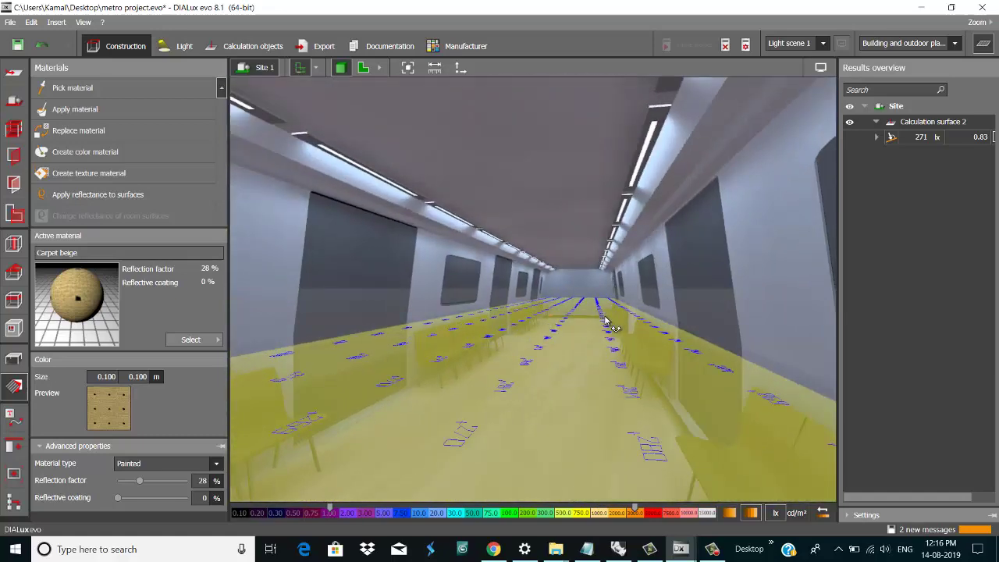
pyautogui.scroll(1, 606, 320)
pyautogui.scroll(1, 608, 321)
pyautogui.scroll(1, 605, 320)
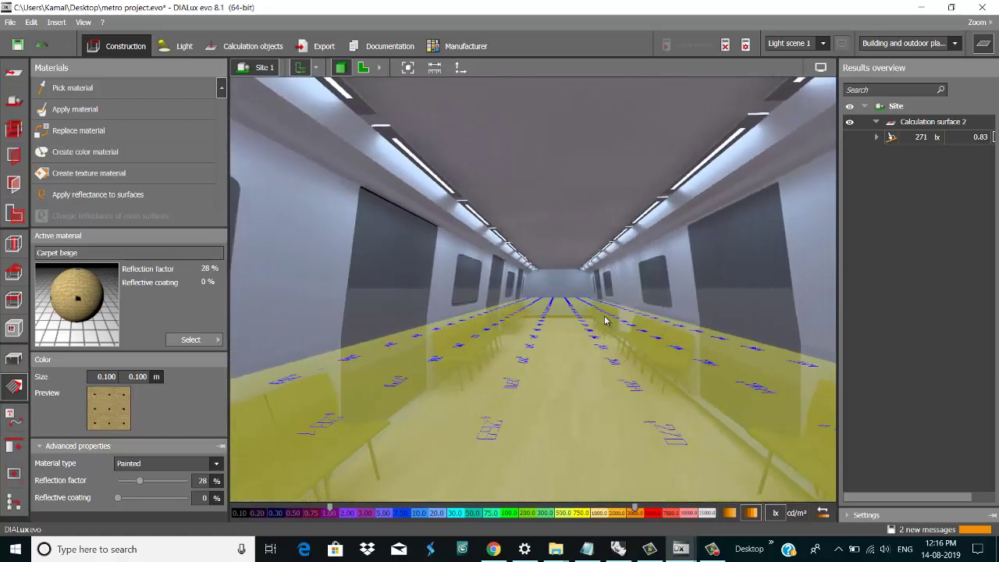
# Switch to Chrome, cancel the profile picture editor, and scroll through the channel's uploaded videos.
pyautogui.click(494, 549)
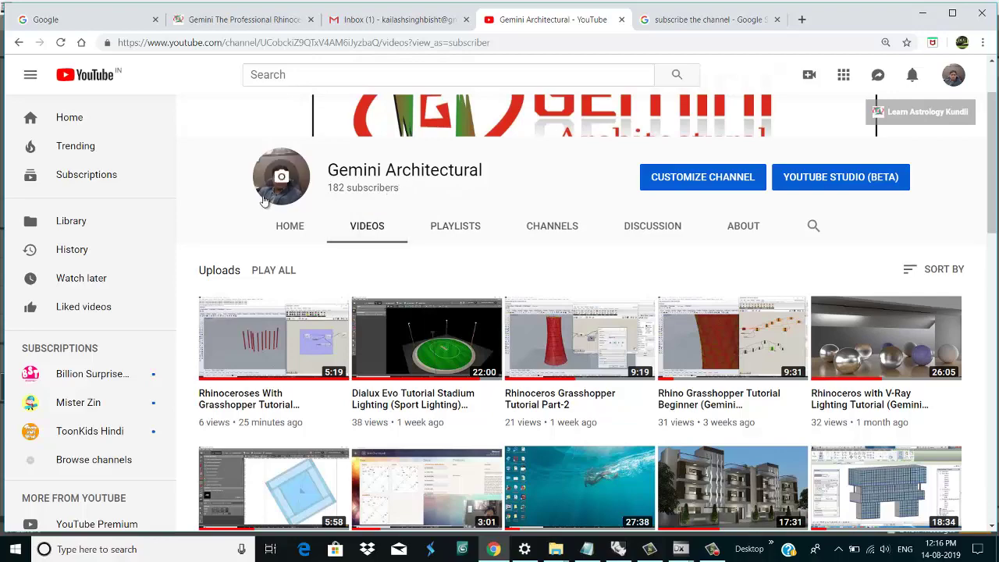
pyautogui.click(281, 178)
pyautogui.click(655, 343)
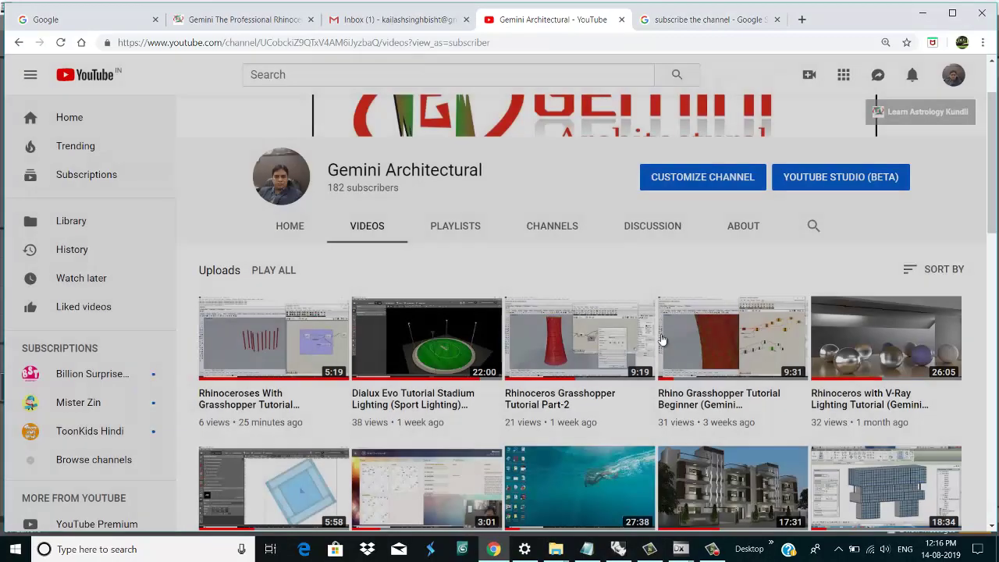
pyautogui.scroll(2, 922, 194)
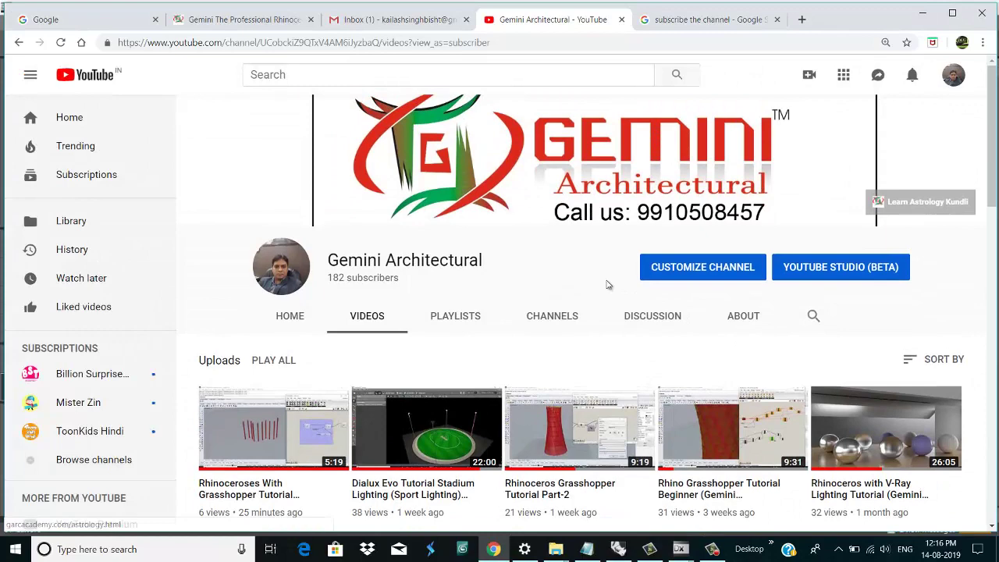
pyautogui.scroll(-3, 403, 282)
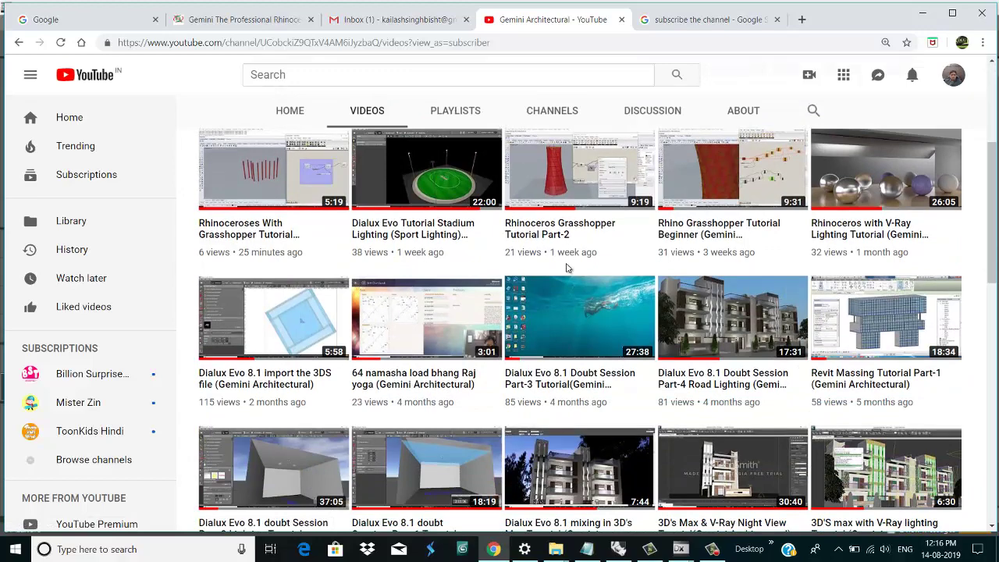
pyautogui.scroll(-2, 568, 269)
pyautogui.scroll(2, 568, 269)
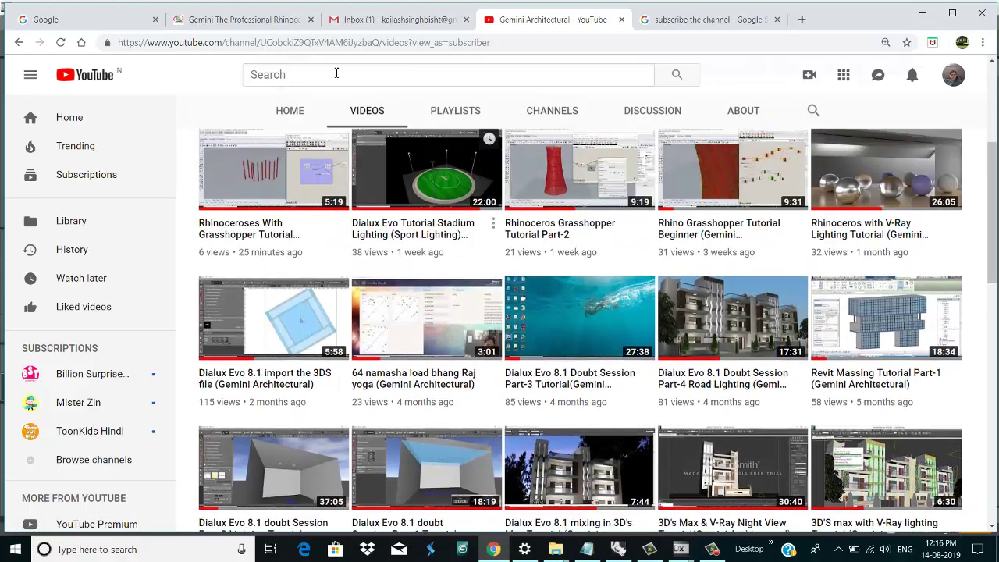
# Browse the Gemini Architectural Rhinoceros 3D training page, then return to the DIALux metro project.
pyautogui.click(250, 27)
pyautogui.moveTo(398, 164)
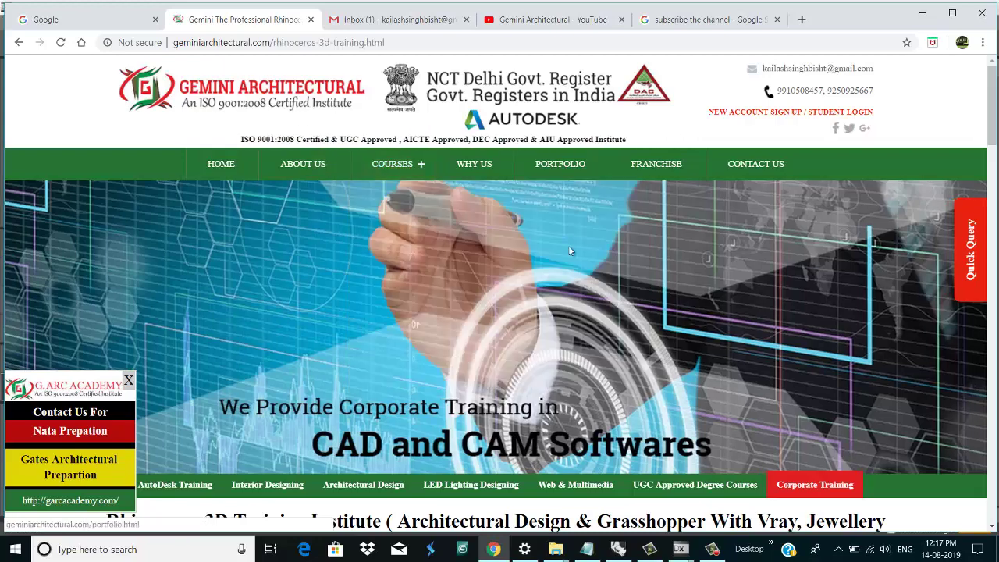
pyautogui.scroll(-1, 596, 358)
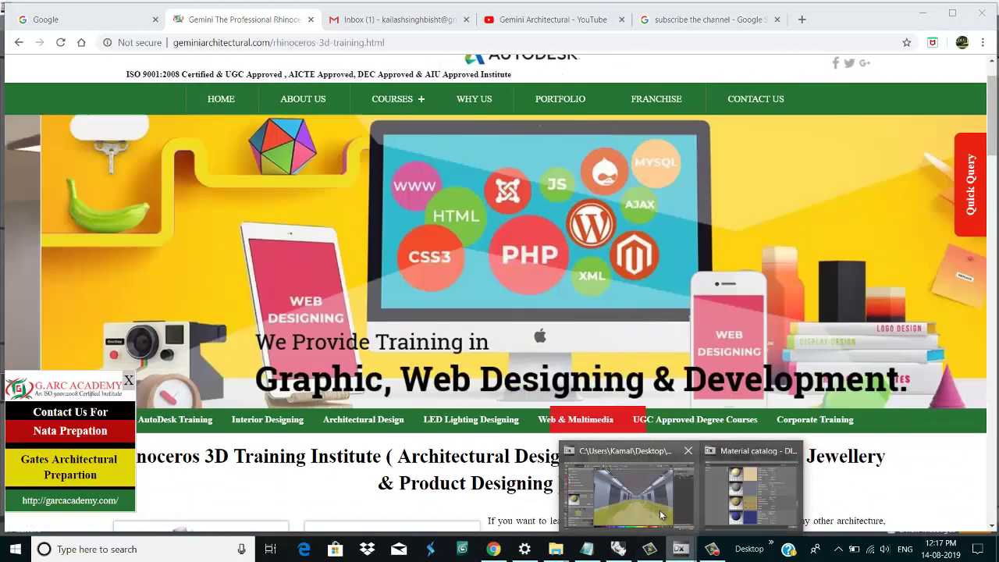
pyautogui.click(659, 510)
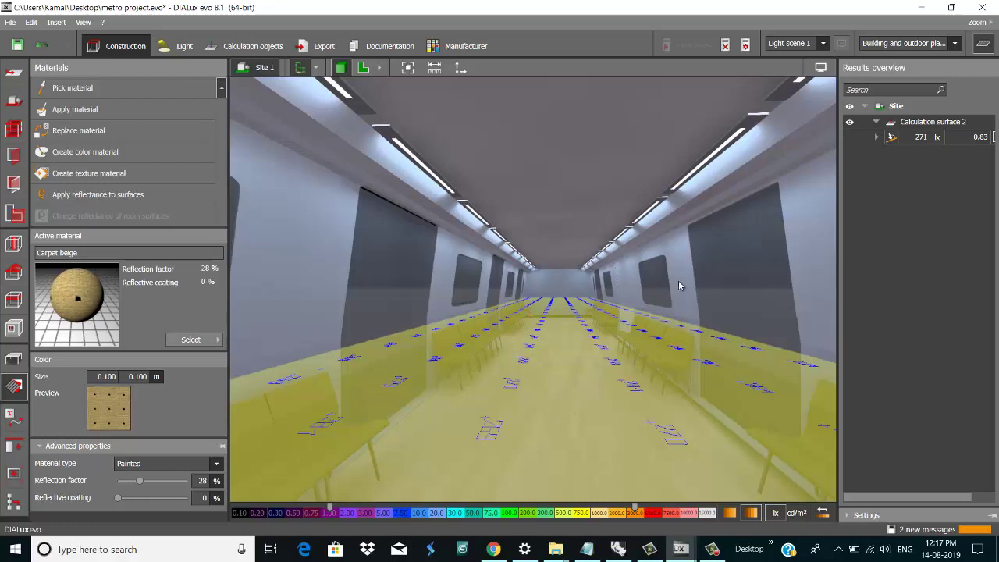